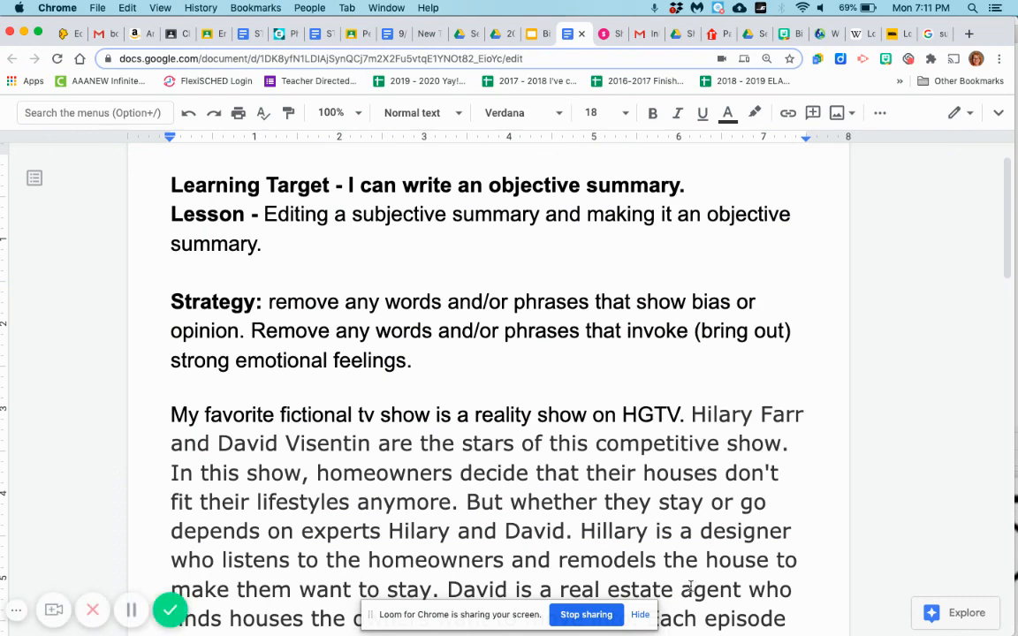
Undo the previous edits to the HGTV paragraph back to its original subjective wording, including "supposed to be" in the first sentence.
scroll(679, 566, "down", 2)
scroll(679, 590, "down", 5)
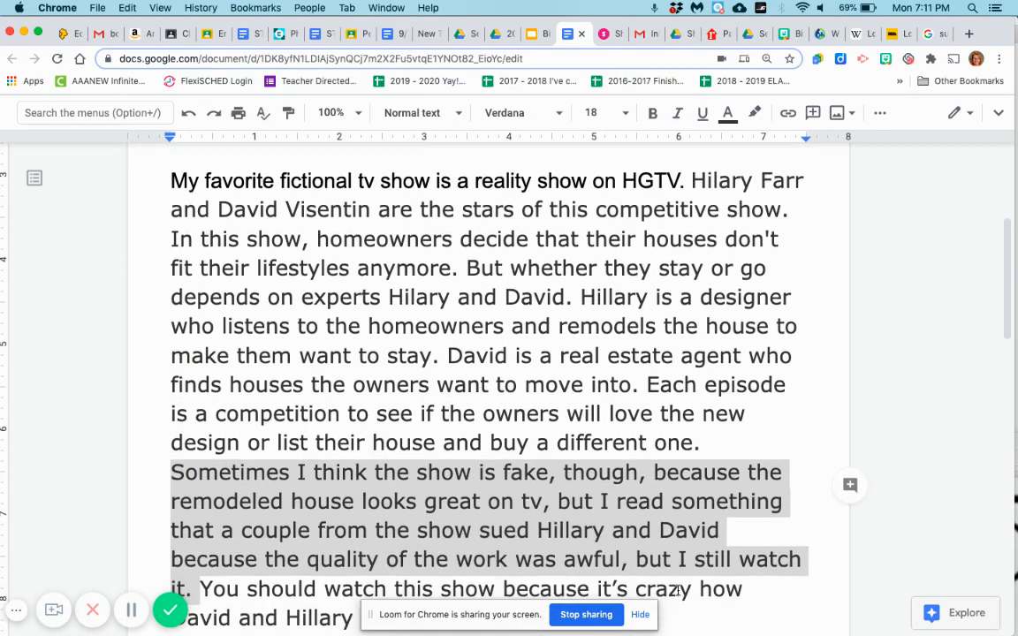
left_click(747, 503)
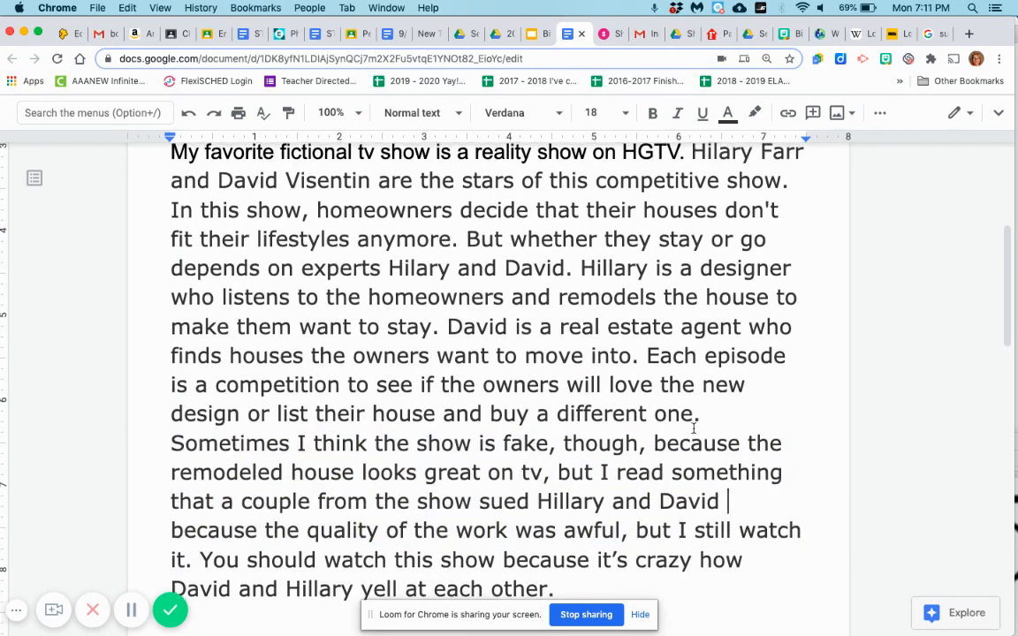
scroll(694, 428, "up", 1)
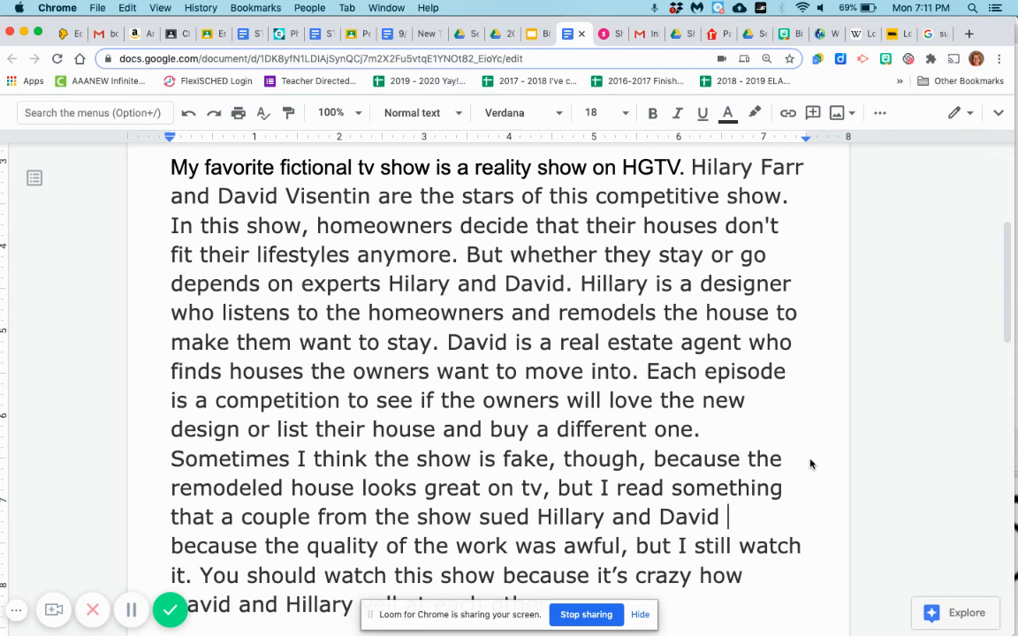
key("super+z")
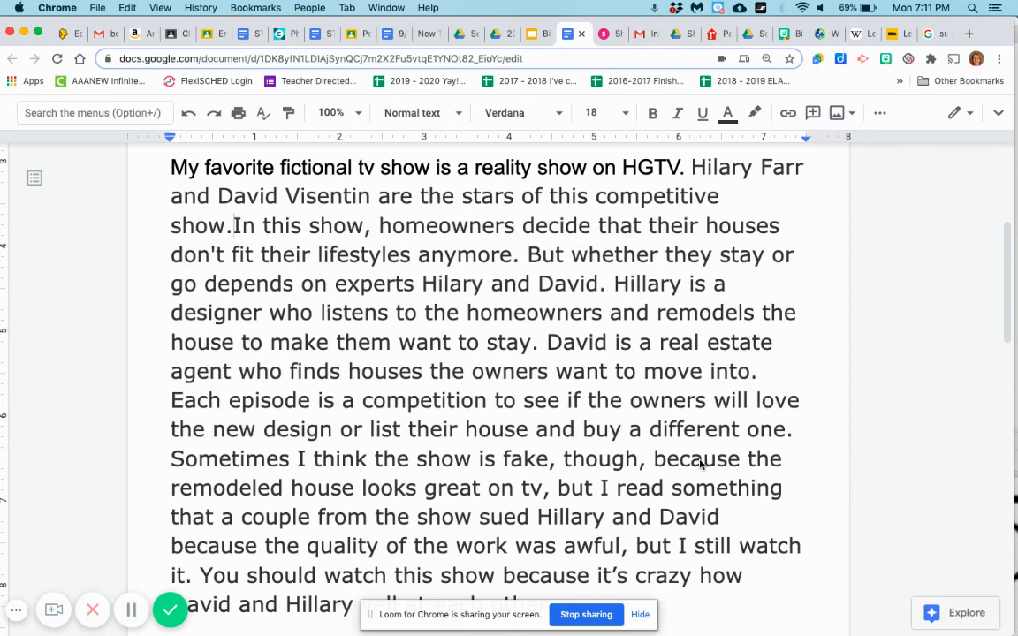
key("super+z")
key("super+z")
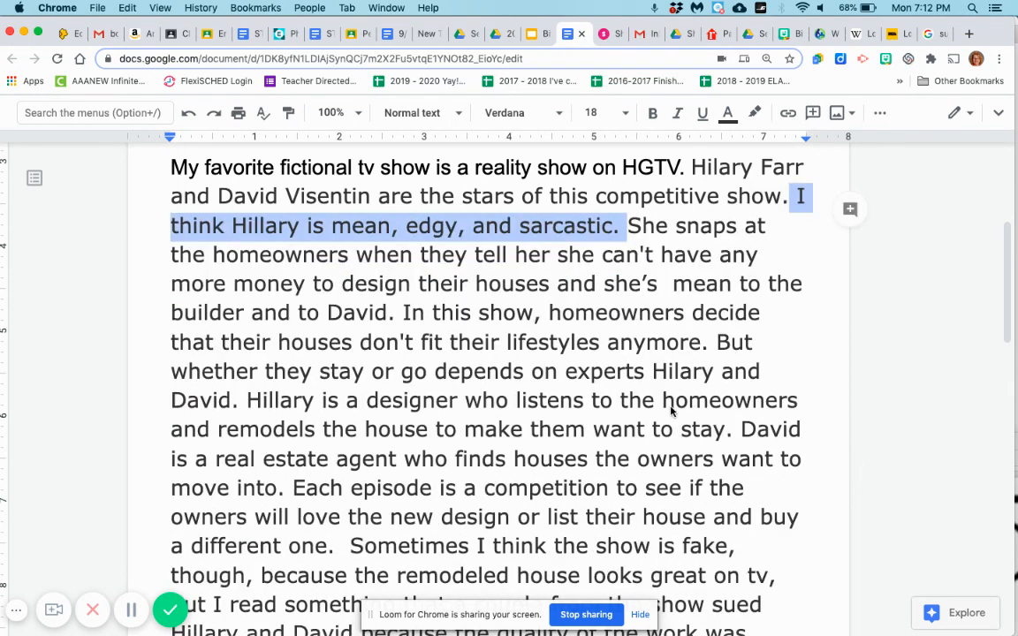
key("super+z")
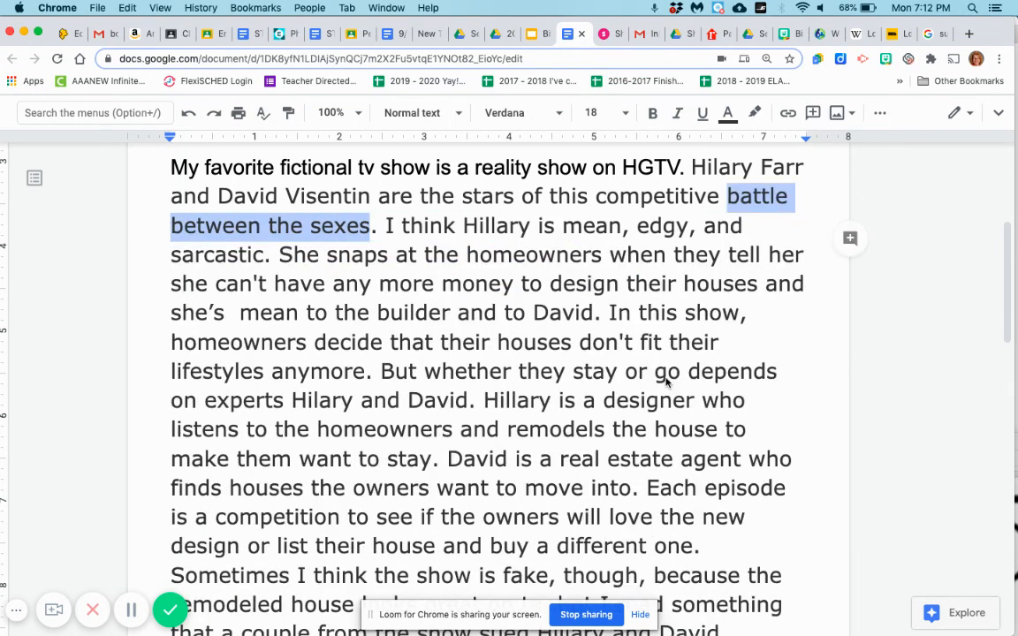
key("super+z")
key("super+z")
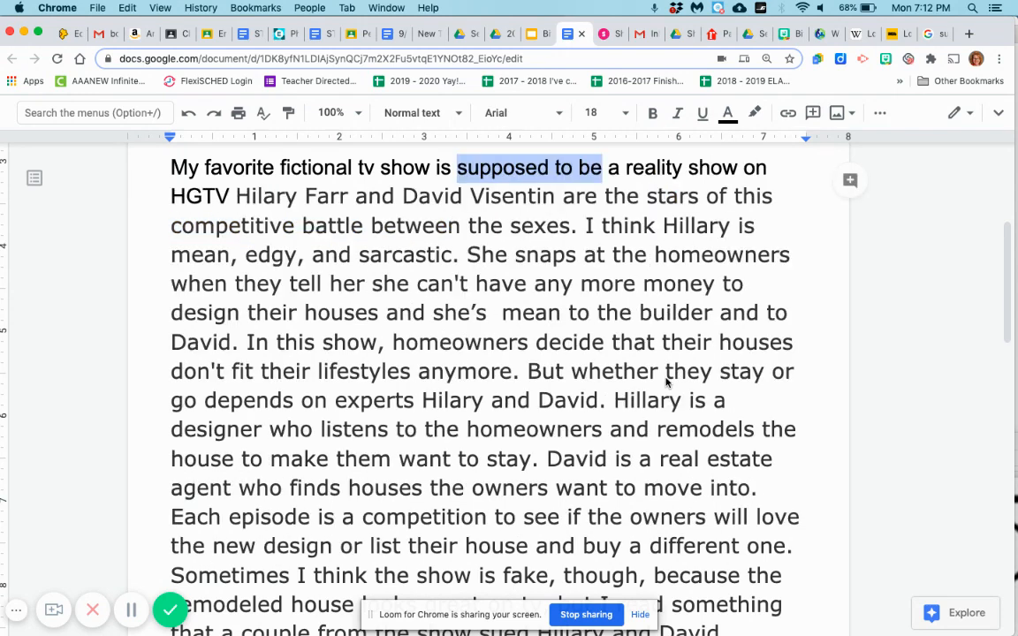
key("super+z")
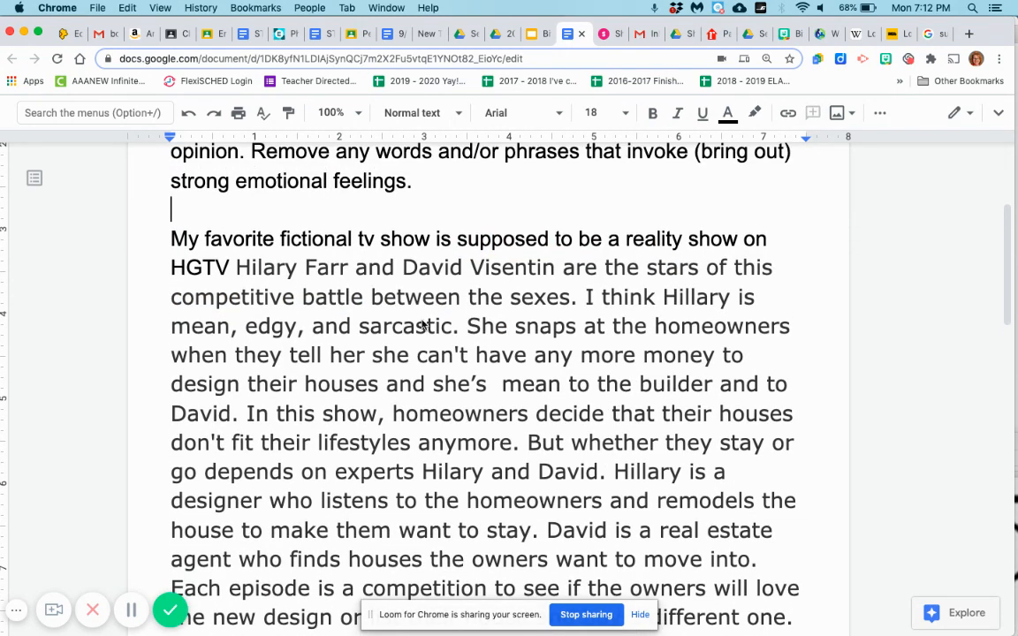
Delete "supposed to be" from the paragraph's first sentence and end that sentence with a period after "HGTV".
scroll(424, 326, "down", 2)
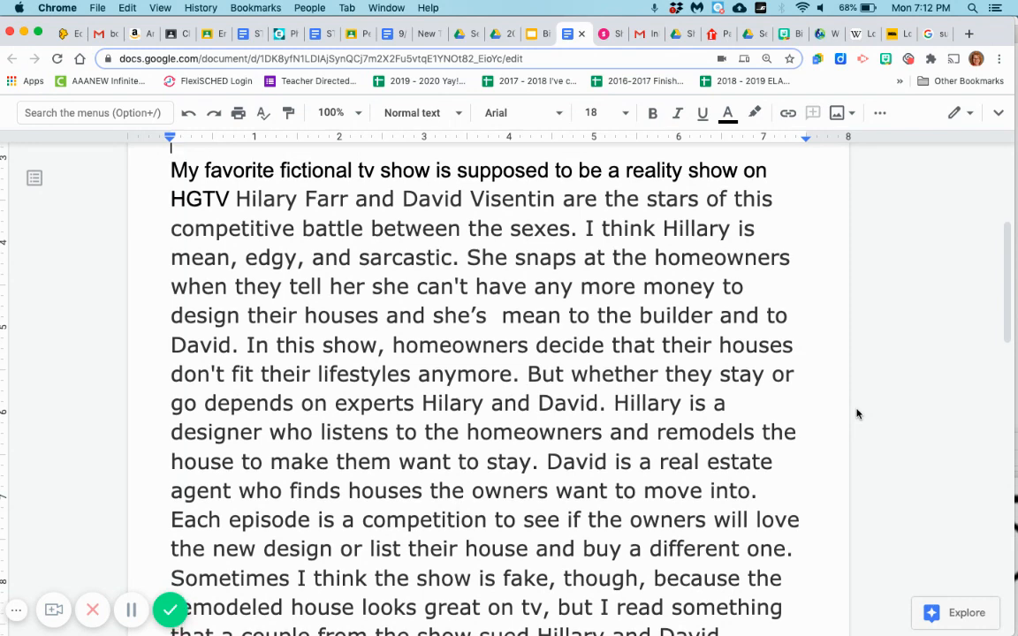
scroll(857, 413, "down", 1)
scroll(857, 414, "up", 1)
scroll(857, 414, "up", 1)
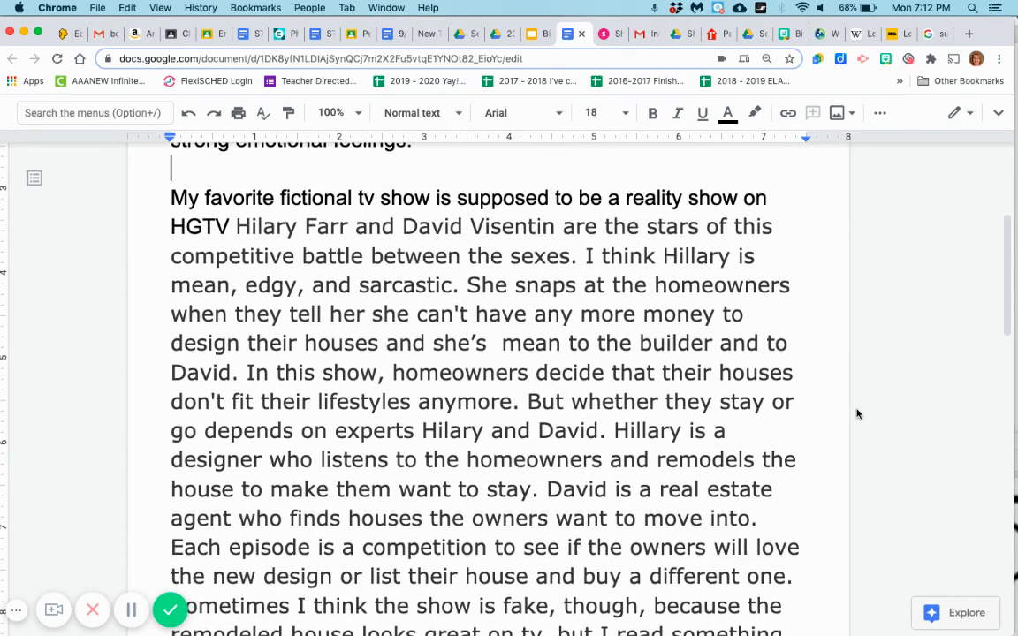
scroll(857, 414, "down", 1)
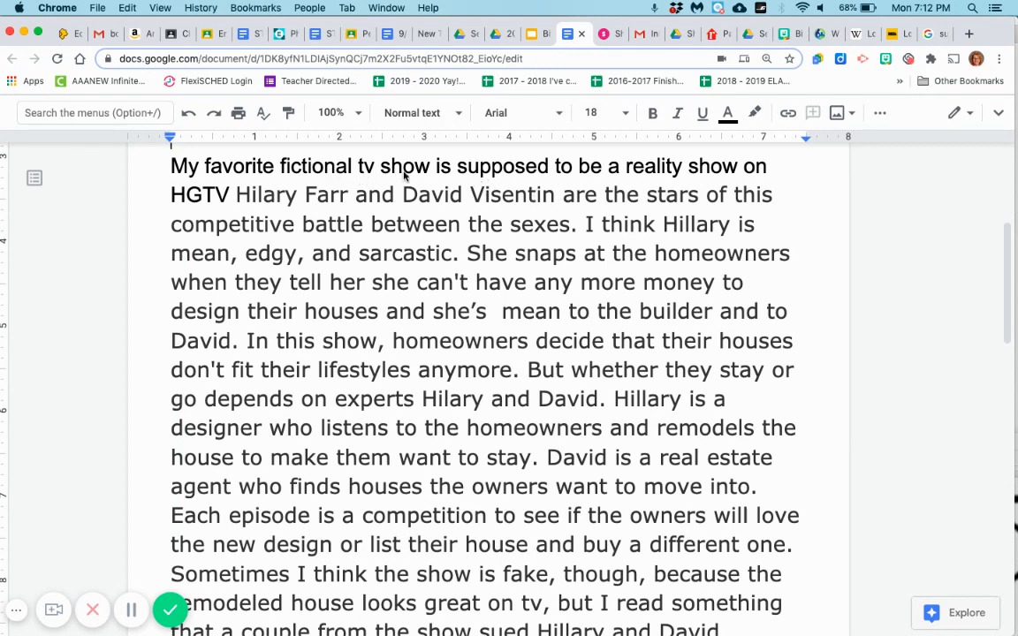
left_click_drag(435, 172, 525, 175)
left_click(518, 175)
left_click_drag(457, 171, 601, 172)
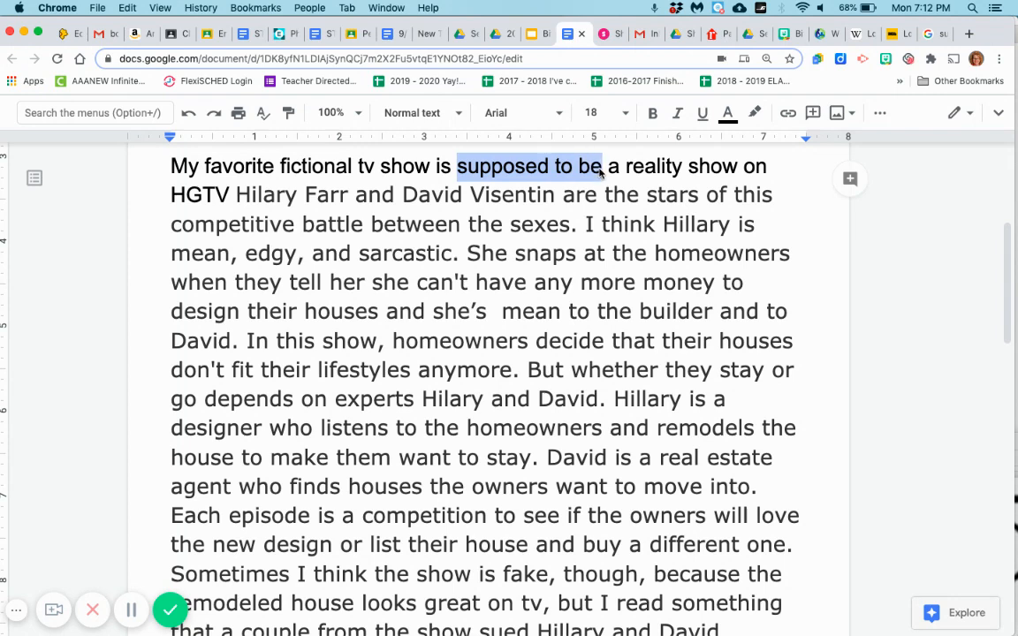
key("BackSpace")
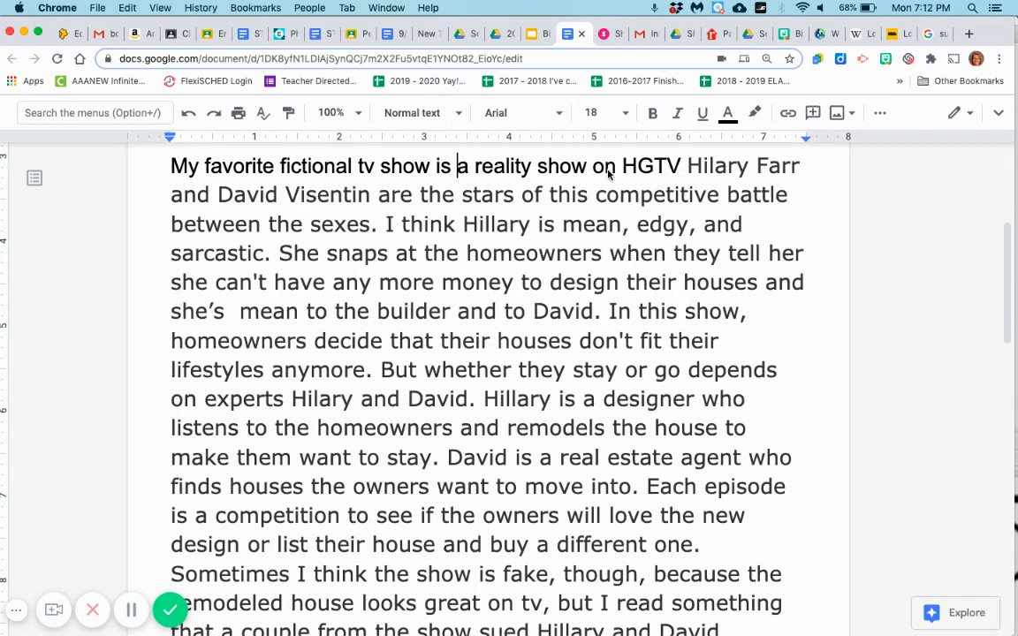
left_click(682, 164)
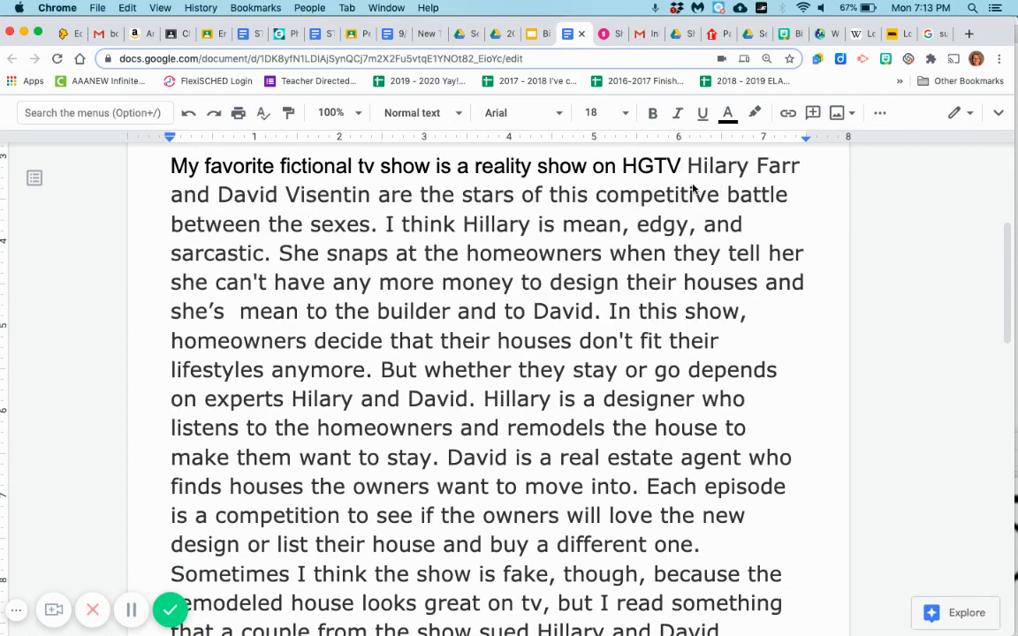
type(".")
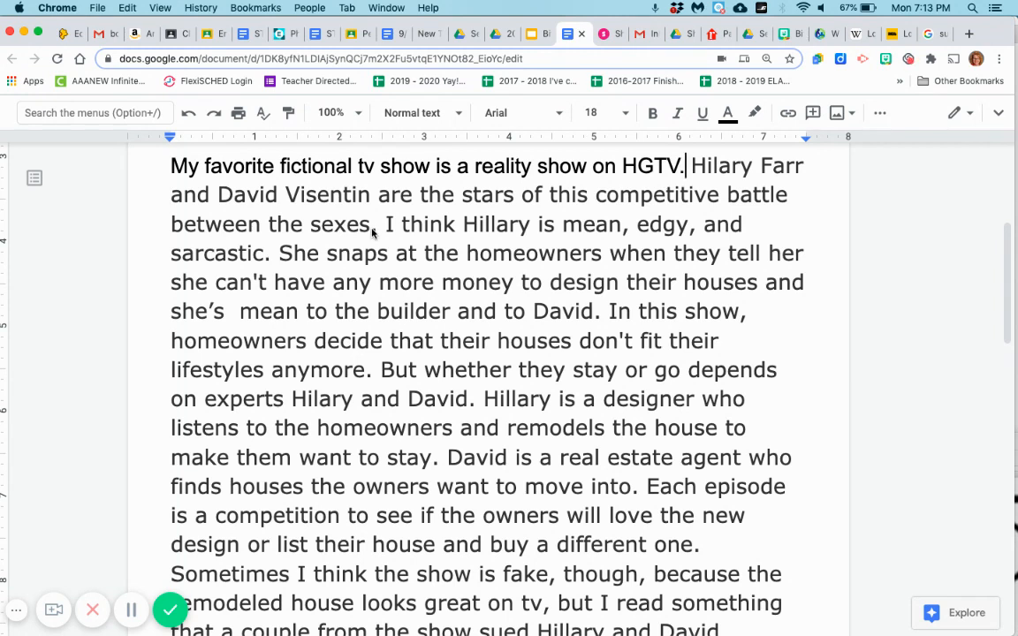
Replace "battle between the sexes" with "show" in the sentence about the stars of the show.
left_click_drag(373, 228, 723, 203)
key("BackSpace")
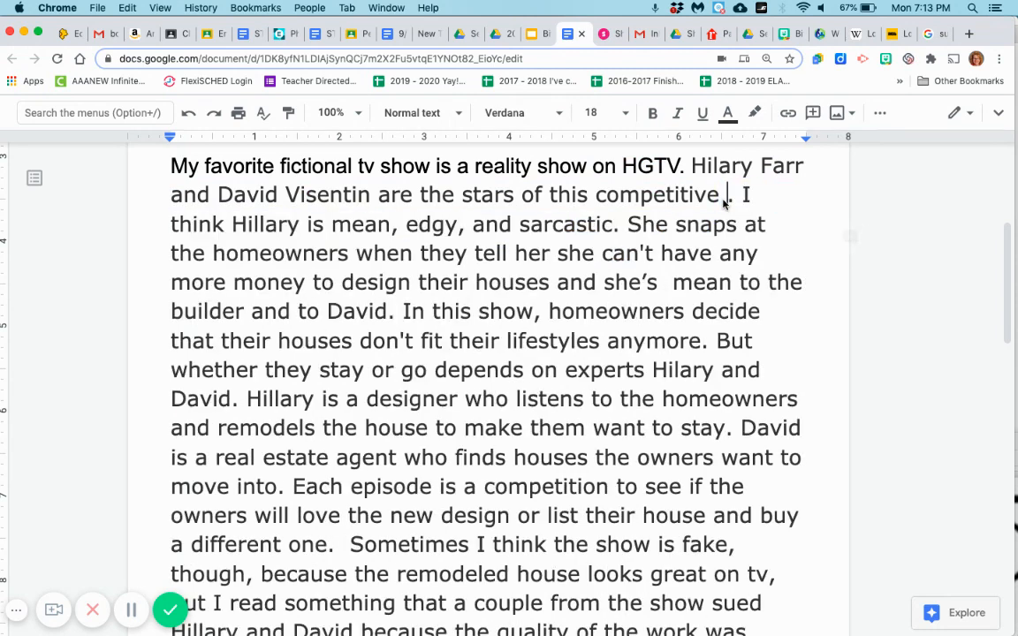
type("show")
Delete the sentences calling Hillary mean and saying she snaps at the homeowners, including the leftover extra period.
left_click_drag(626, 228, 798, 199)
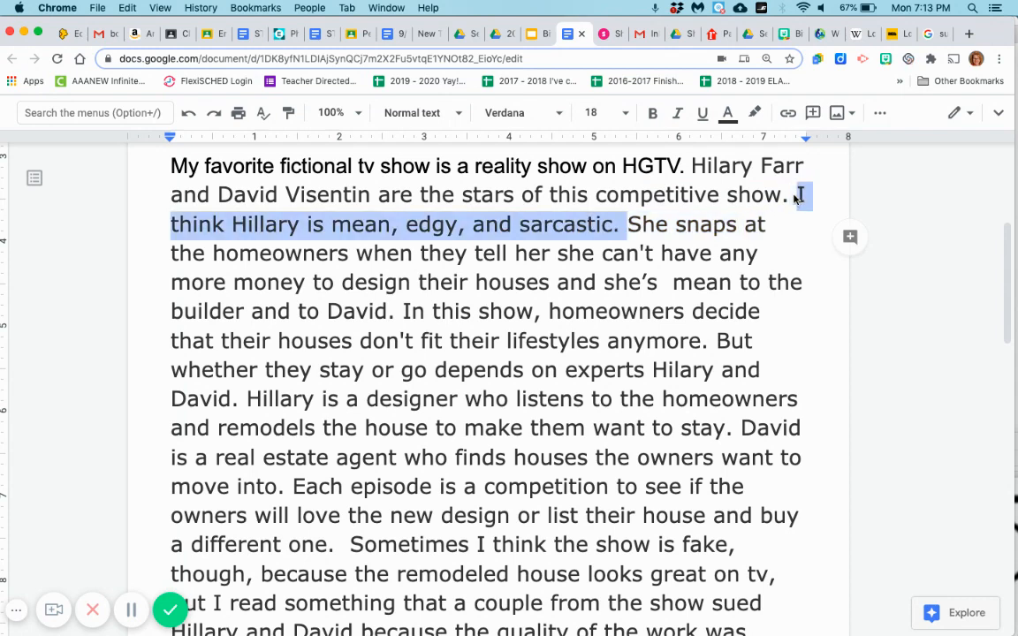
key("BackSpace")
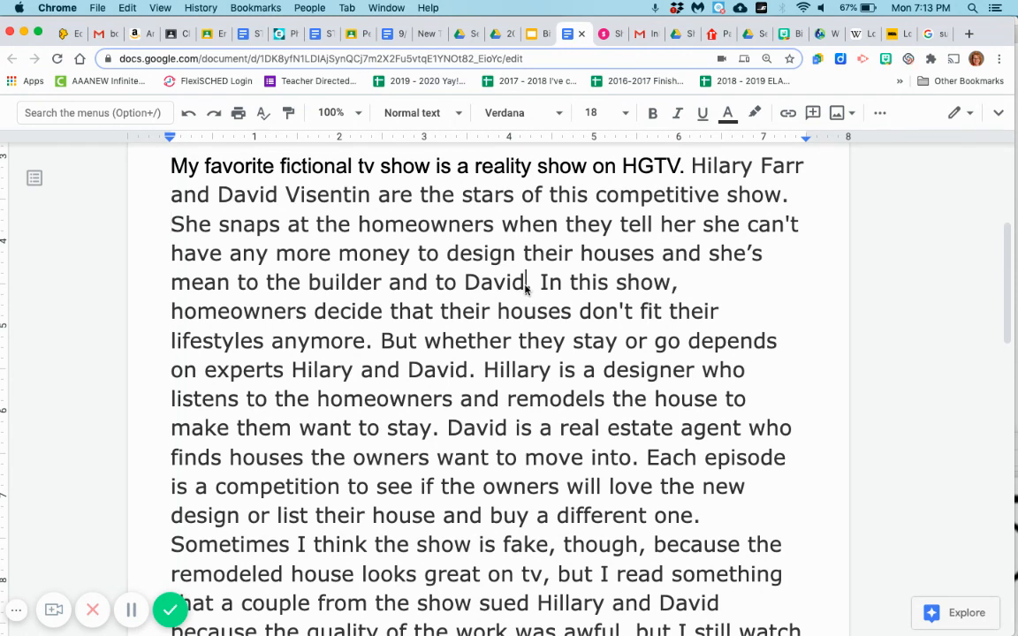
left_click_drag(526, 290, 170, 228)
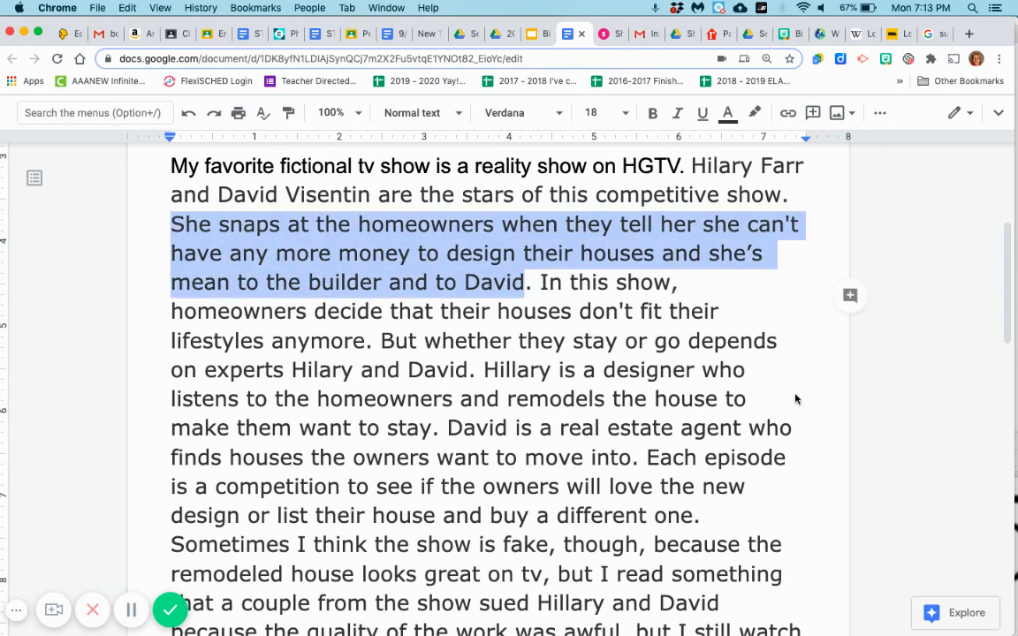
key("BackSpace")
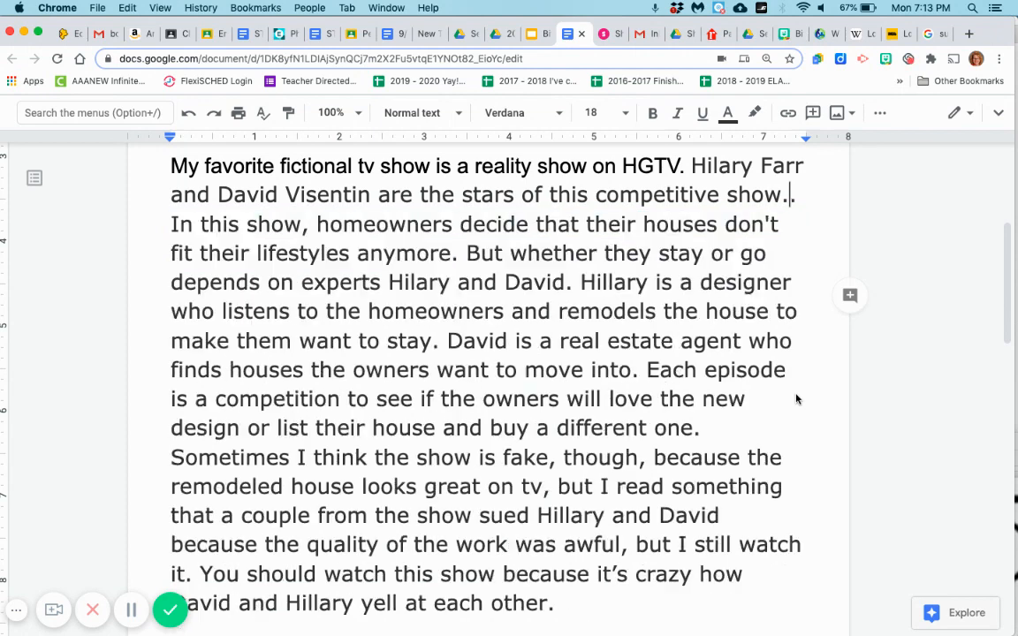
key("BackSpace")
key("Left")
left_click(575, 285)
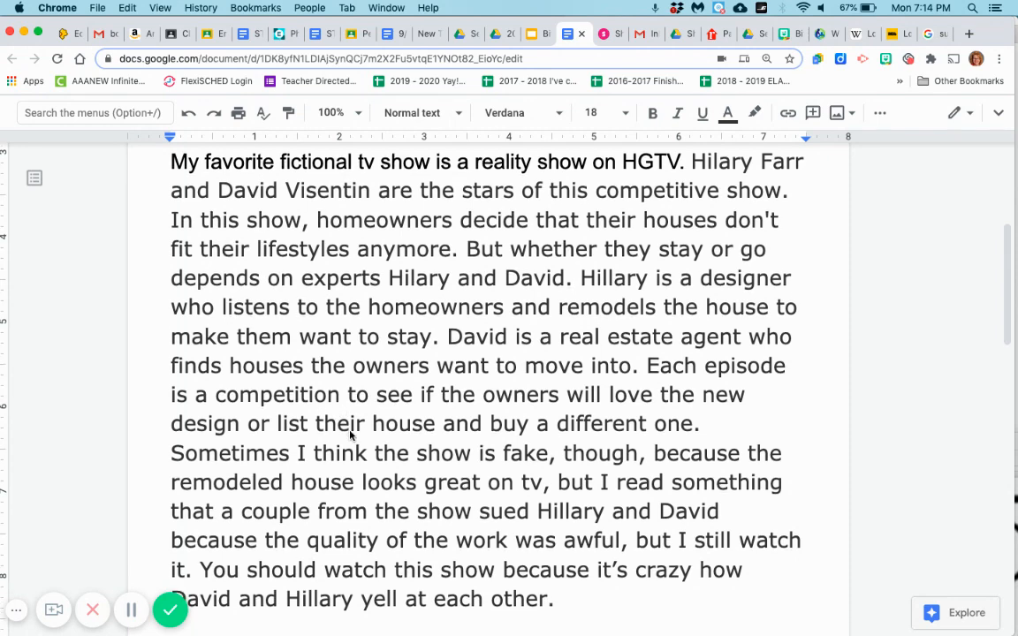
Delete the paragraph's last two sentences, from "Sometimes I think the show is fake" through "yell at each other.".
scroll(349, 432, "down", 1)
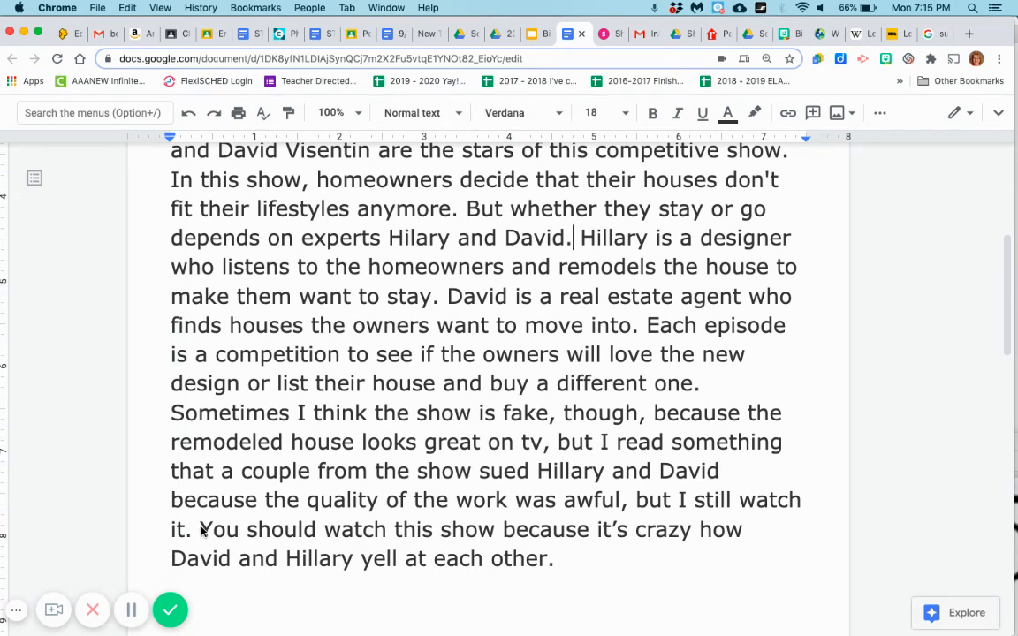
left_click(198, 526)
left_click_drag(197, 523, 173, 423)
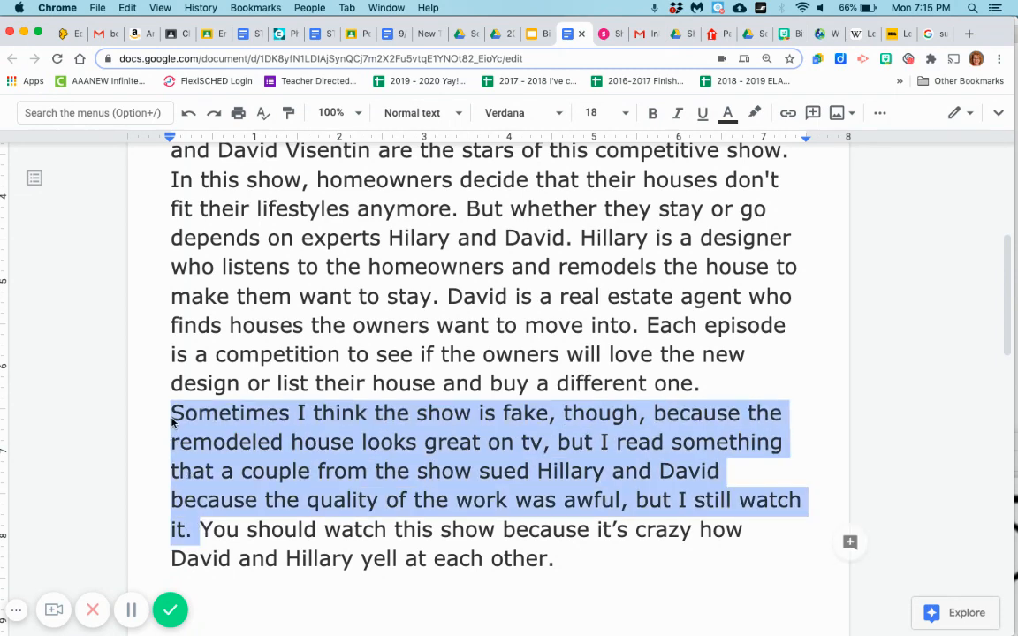
key("BackSpace")
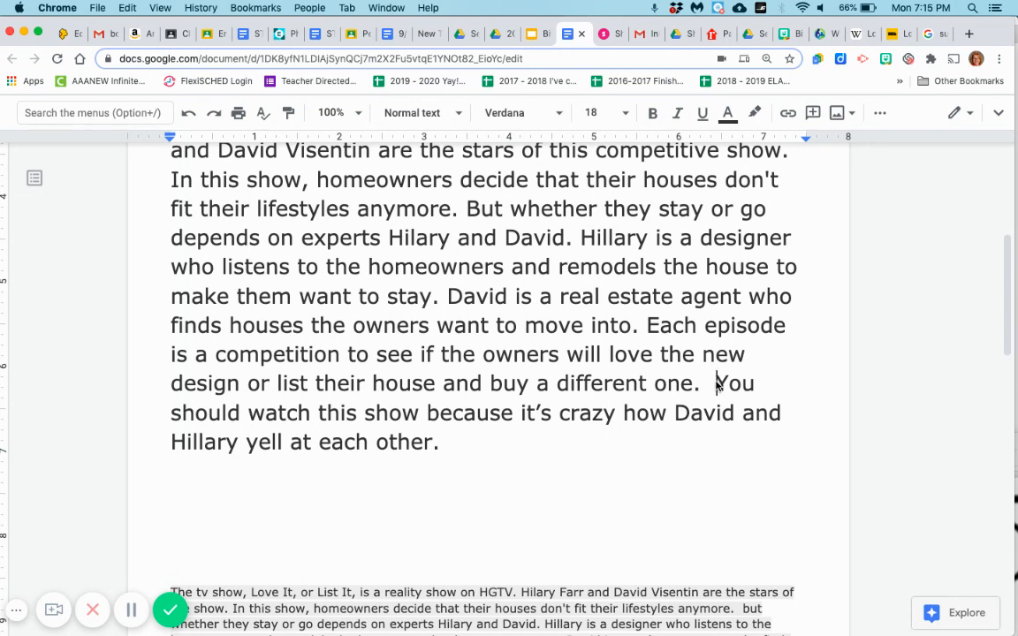
left_click_drag(718, 385, 744, 455)
key("BackSpace")
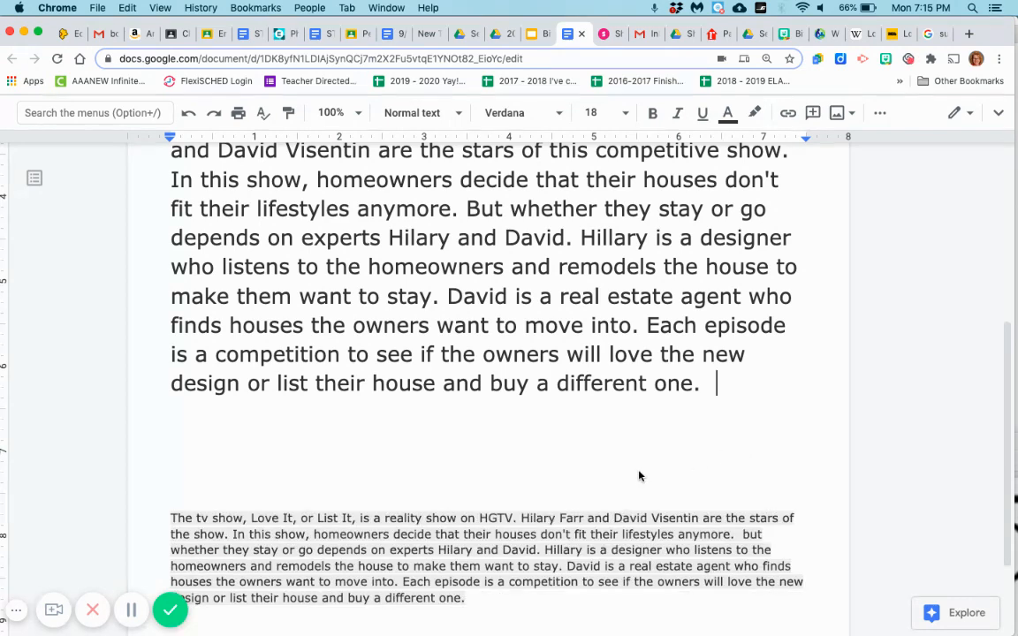
Insert two blank lines between the edited paragraph and the small-print sample summary below it.
double_click(639, 473)
key("Return")
key("Return")
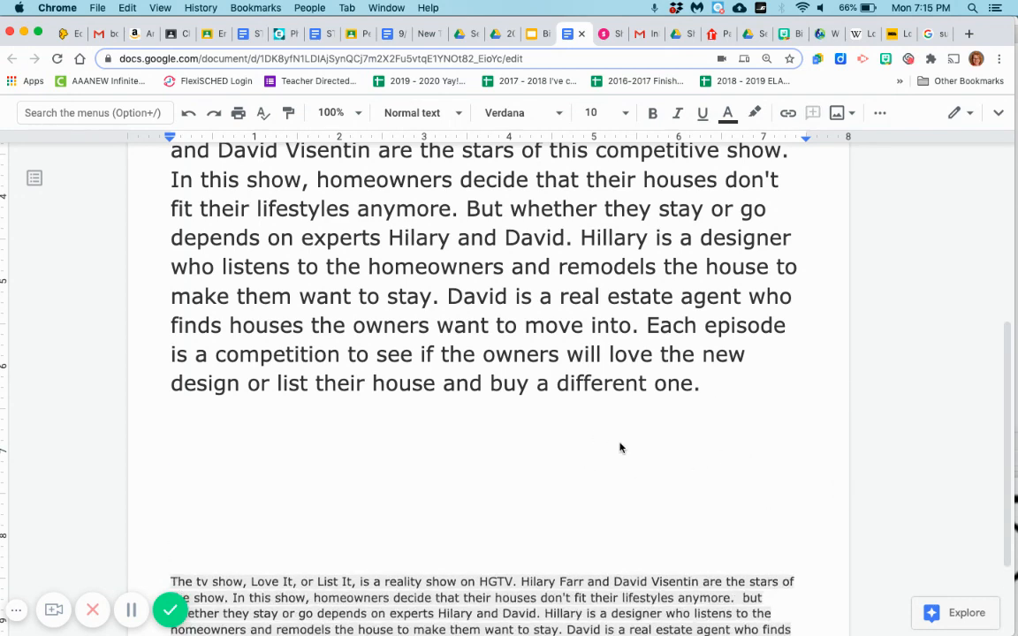
scroll(620, 447, "up", 2)
scroll(622, 449, "up", 1)
scroll(622, 448, "down", 1)
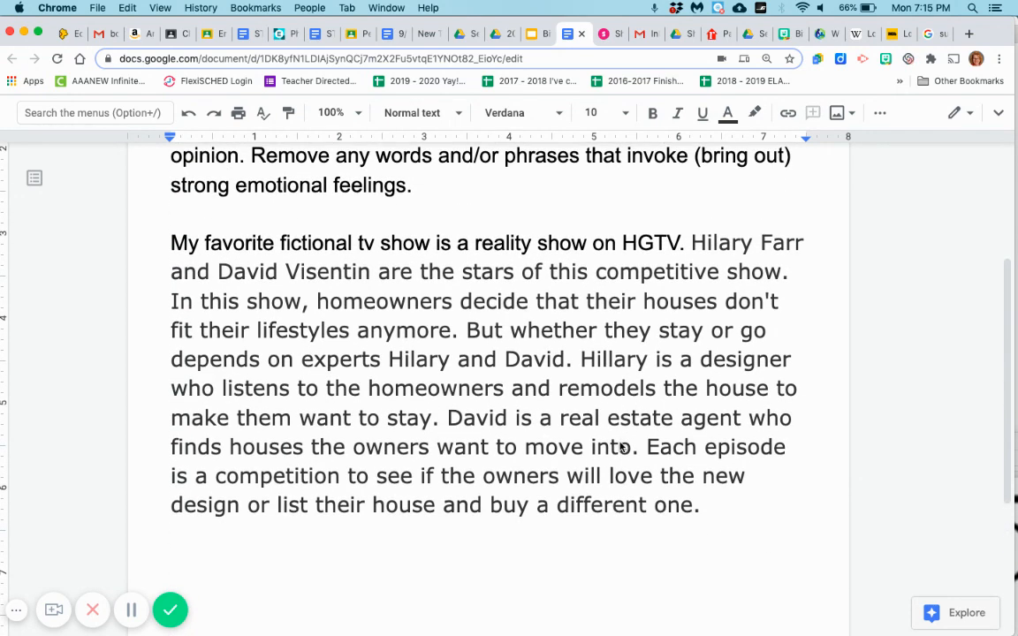